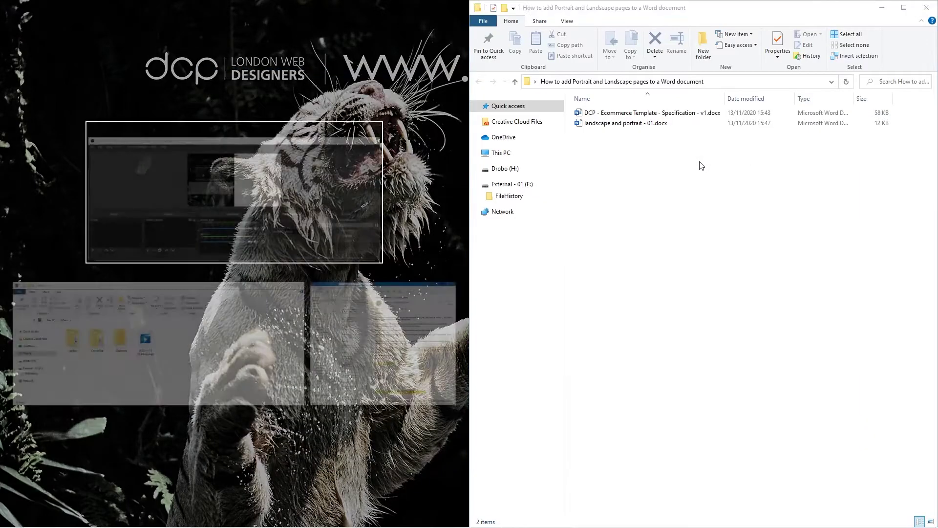
Step: Open DCP - Ecommerce Template - Specification - v1.docx in Word from the tutorial folder
{"action": "left_click", "coordinate": [649, 113]}
{"action": "double_click", "coordinate": [648, 113]}
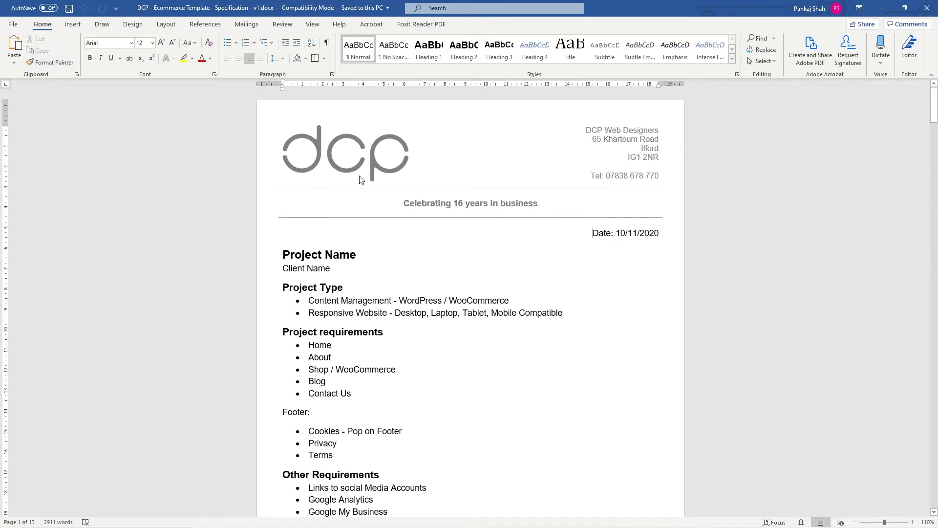
Step: Scan the first page of the specification and place the cursor at the end of the Project Type heading
{"action": "scroll", "coordinate": [494, 258], "scroll_direction": "down", "scroll_amount": 5}
{"action": "scroll", "coordinate": [494, 258], "scroll_direction": "up", "scroll_amount": 5}
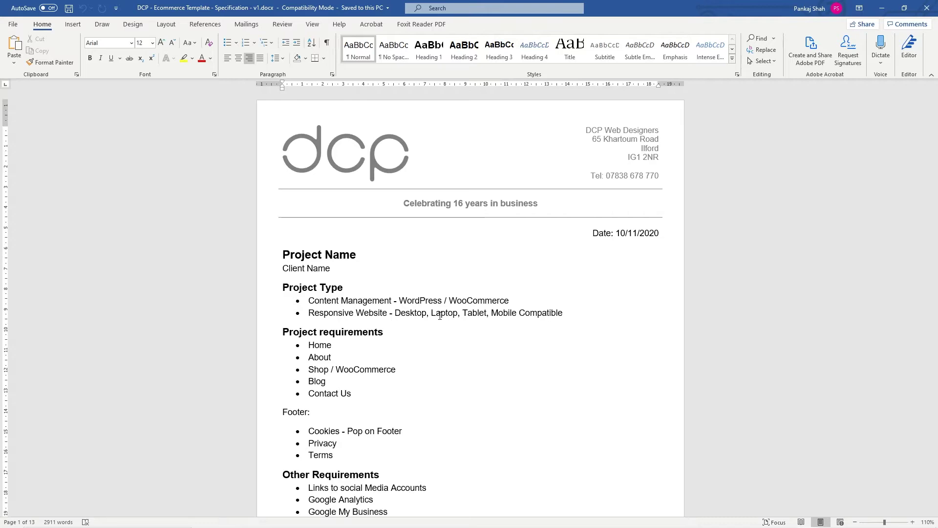
{"action": "left_click", "coordinate": [444, 285]}
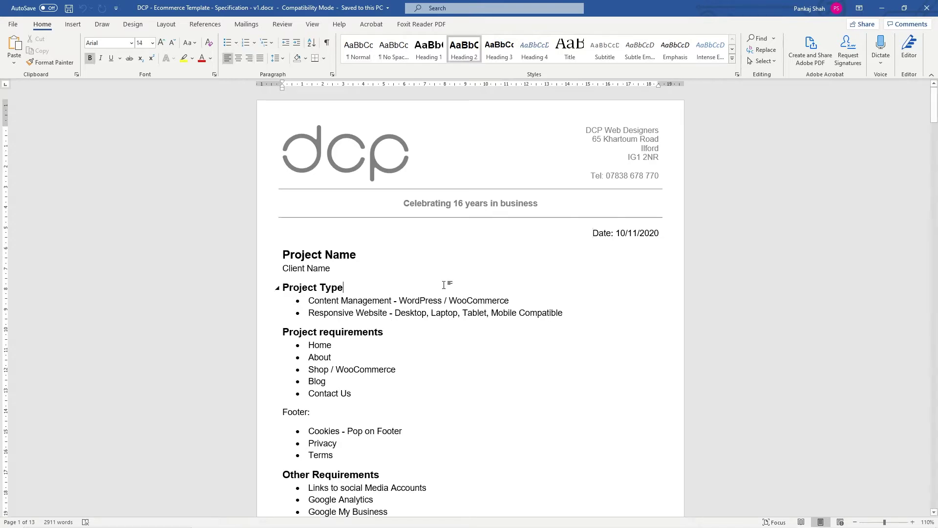
Step: Zoom out to view all 13 specification pages, then close Word
{"action": "scroll", "coordinate": [445, 283], "scroll_direction": "down", "scroll_amount": 8, "text": "ctrl"}
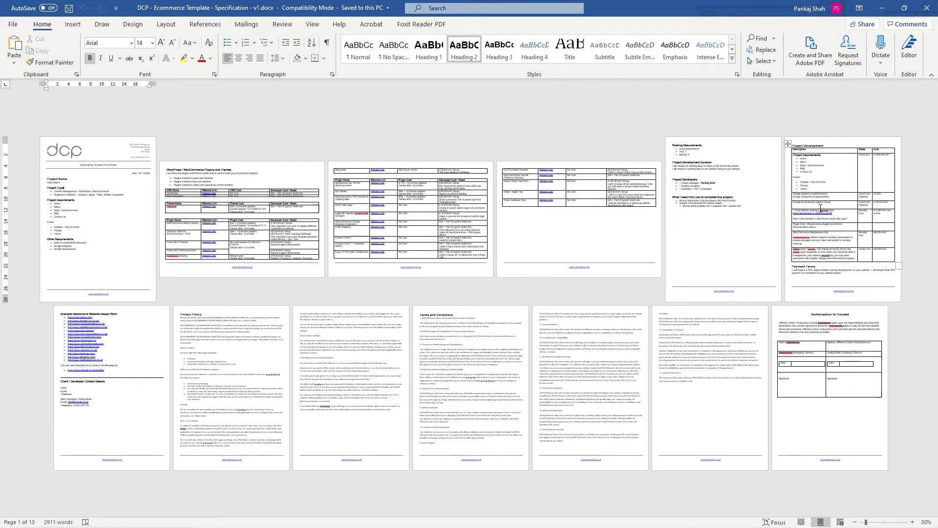
{"action": "left_click", "coordinate": [926, 8]}
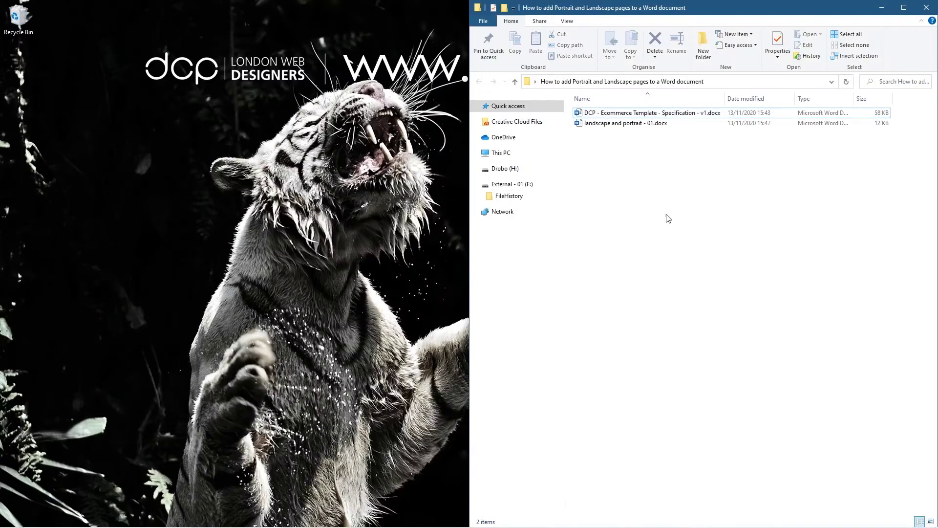
Step: Launch Word from the Start menu and create a new blank document
{"action": "key", "text": "super"}
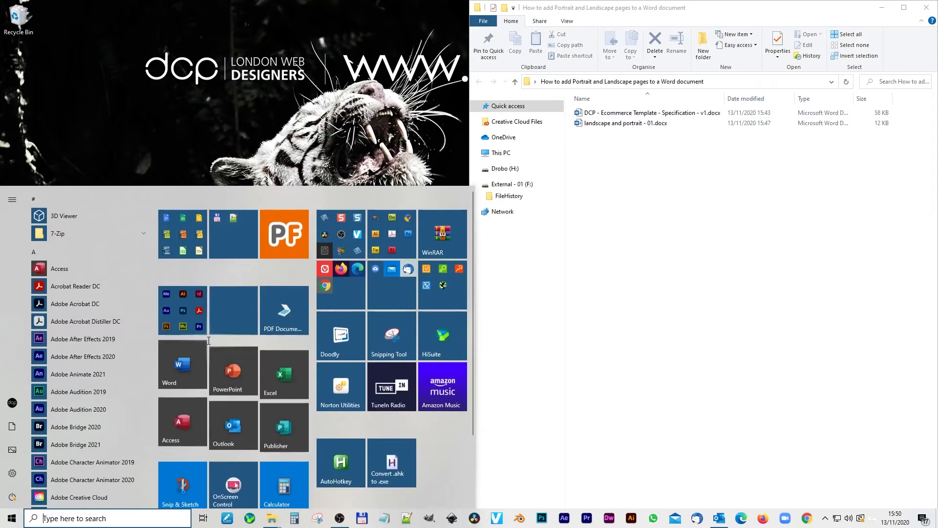
{"action": "left_click", "coordinate": [174, 382]}
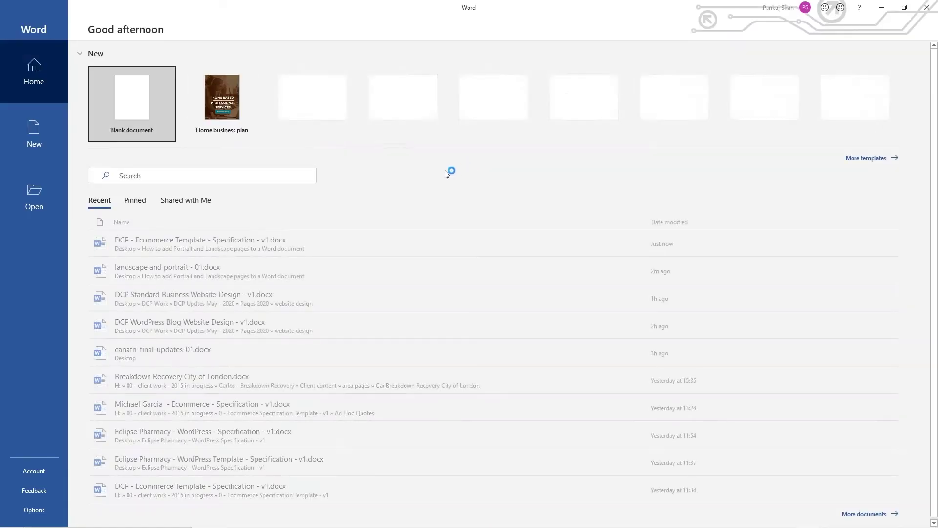
{"action": "left_click", "coordinate": [128, 104]}
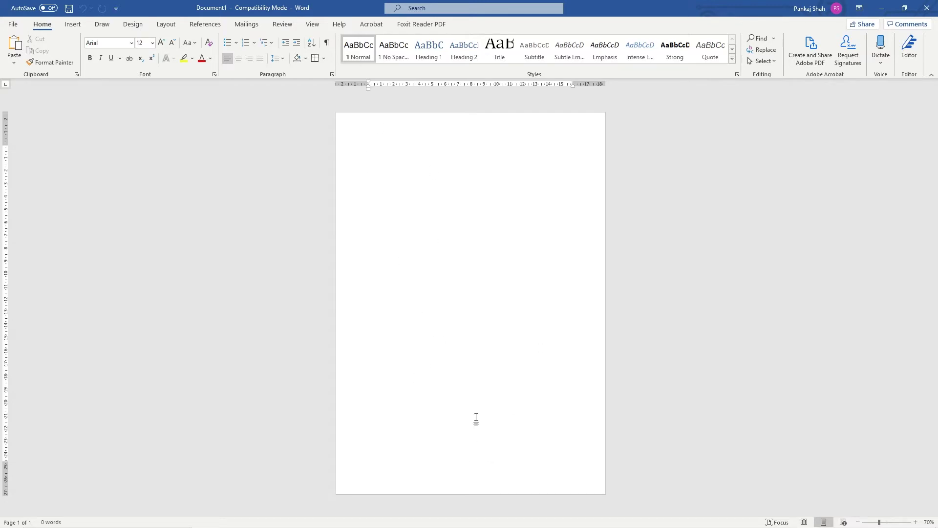
{"action": "left_click", "coordinate": [11, 25]}
Step: Save the blank document to This PC as landscape and portrait - 01.docx, replacing the existing file
{"action": "left_click", "coordinate": [46, 155]}
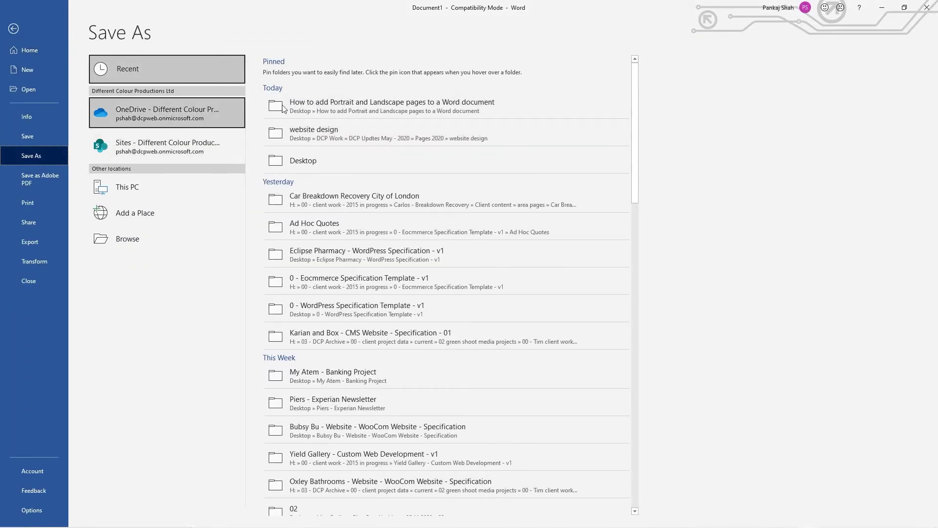
{"action": "left_click", "coordinate": [318, 115]}
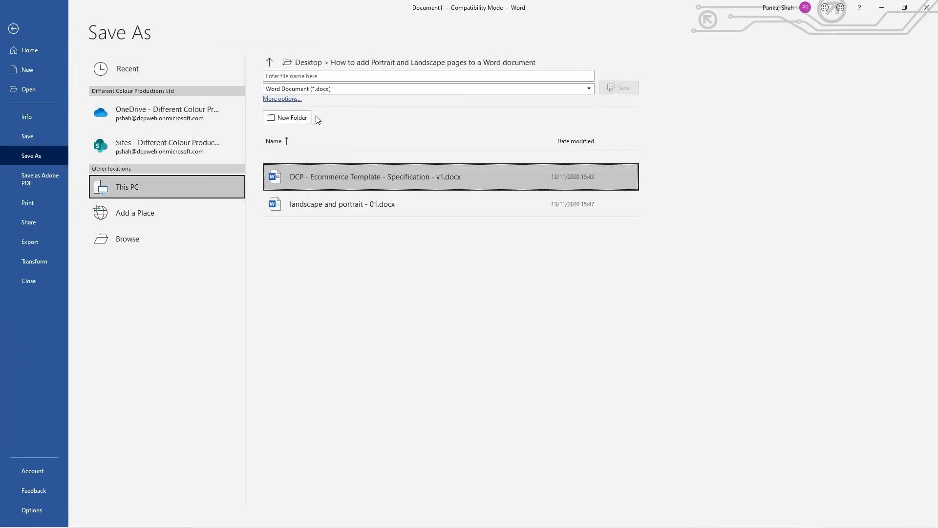
{"action": "left_click", "coordinate": [282, 99]}
{"action": "left_click", "coordinate": [145, 82]}
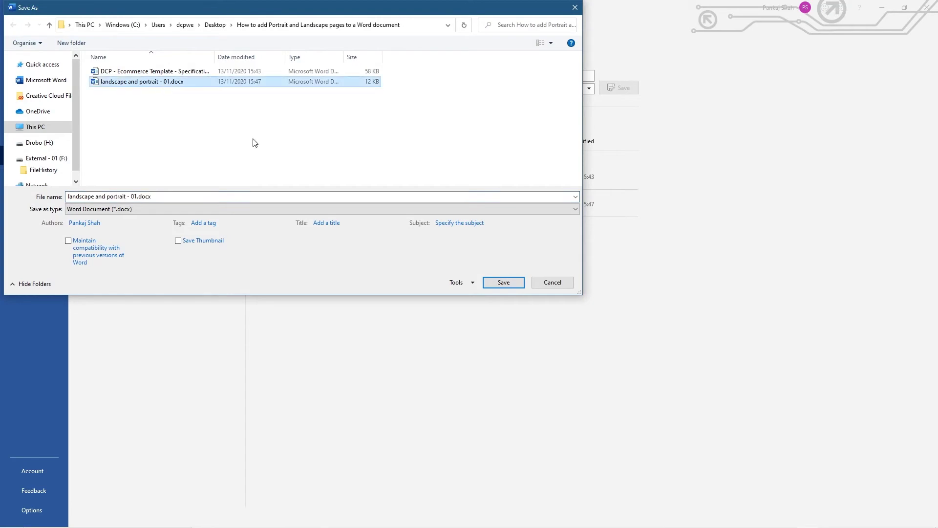
{"action": "left_click", "coordinate": [503, 283]}
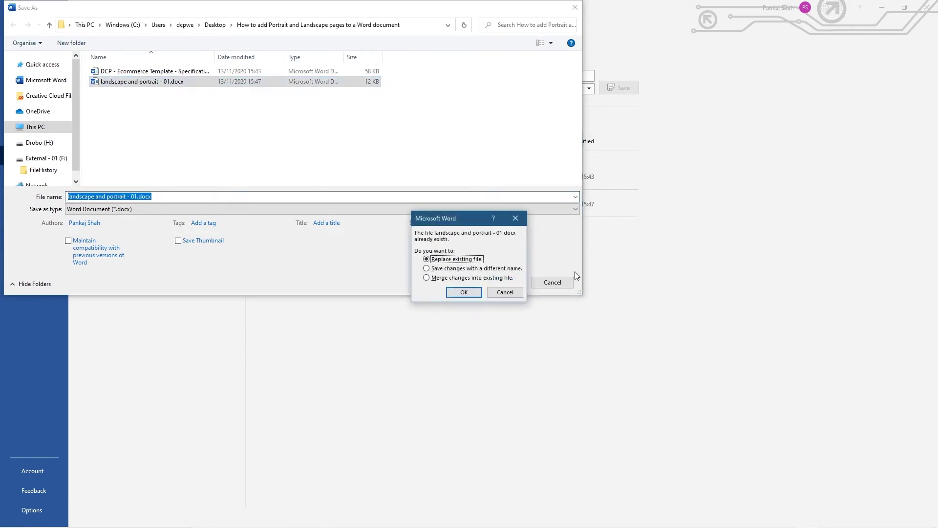
{"action": "left_click", "coordinate": [450, 292]}
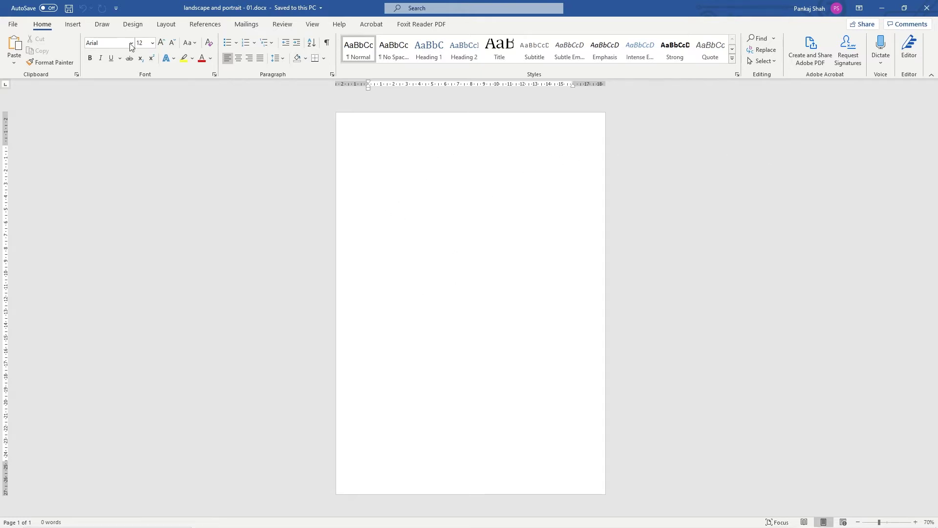
Step: Insert two blank pages so the document has three empty portrait pages
{"action": "left_click", "coordinate": [74, 26]}
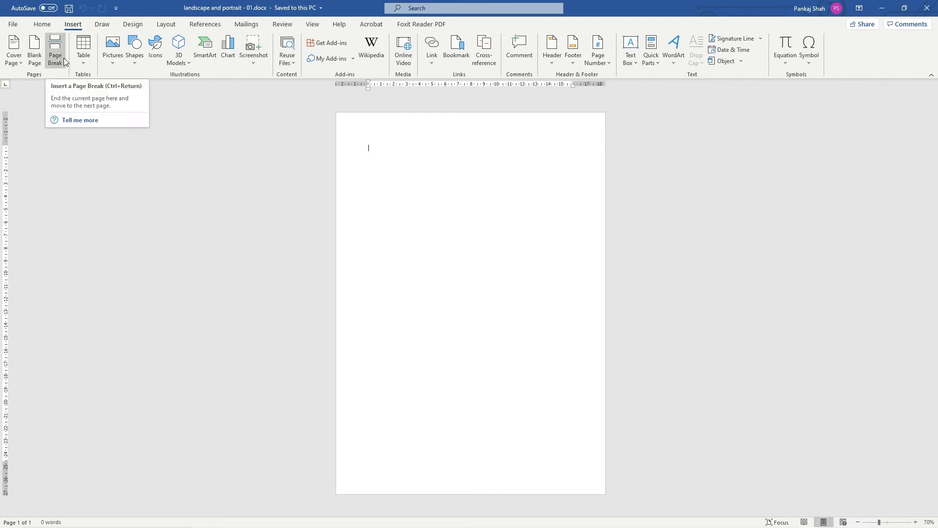
{"action": "left_click", "coordinate": [39, 60]}
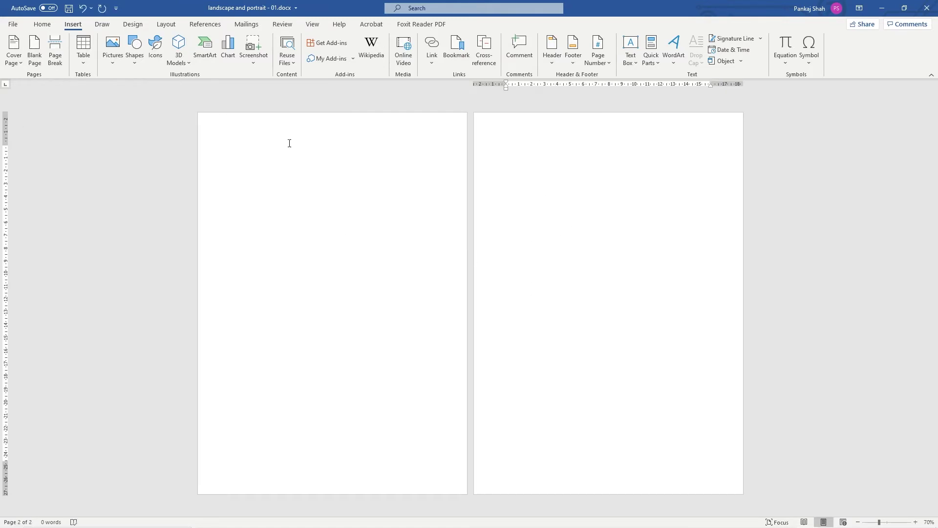
{"action": "left_click", "coordinate": [34, 51]}
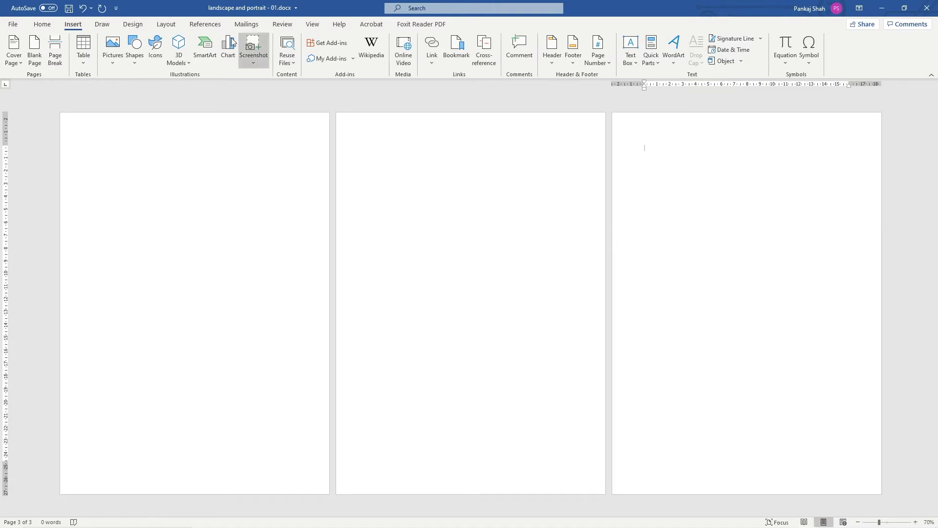
{"action": "left_click", "coordinate": [168, 27]}
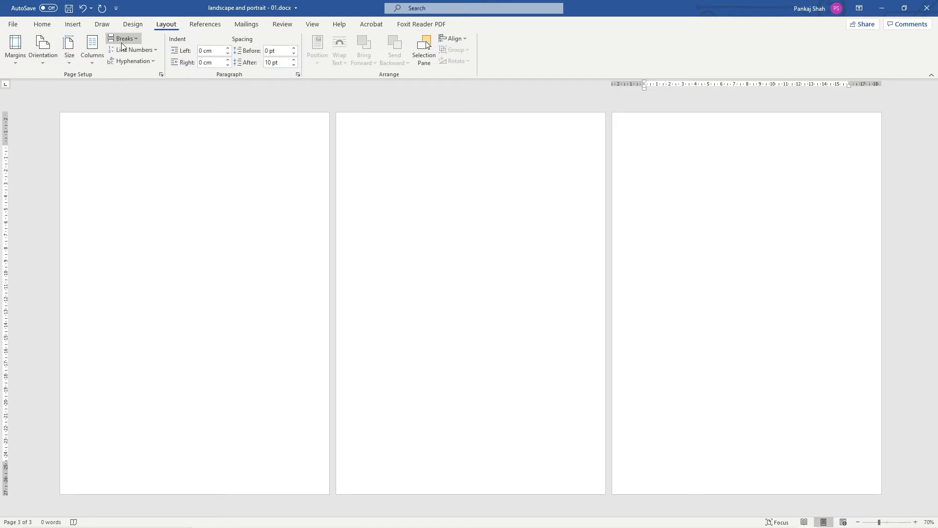
Step: Insert a Next Page section break so a fourth page starts a new section
{"action": "left_click", "coordinate": [127, 39]}
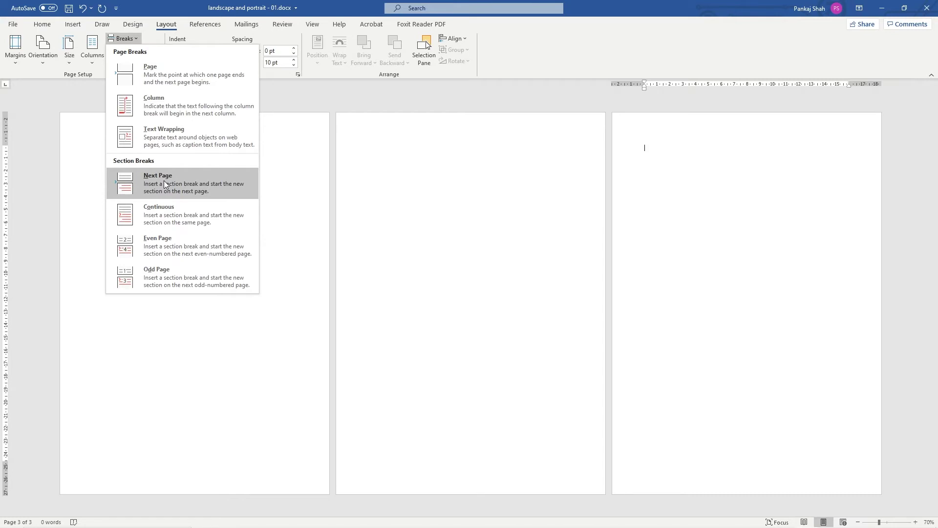
{"action": "key", "text": "Escape"}
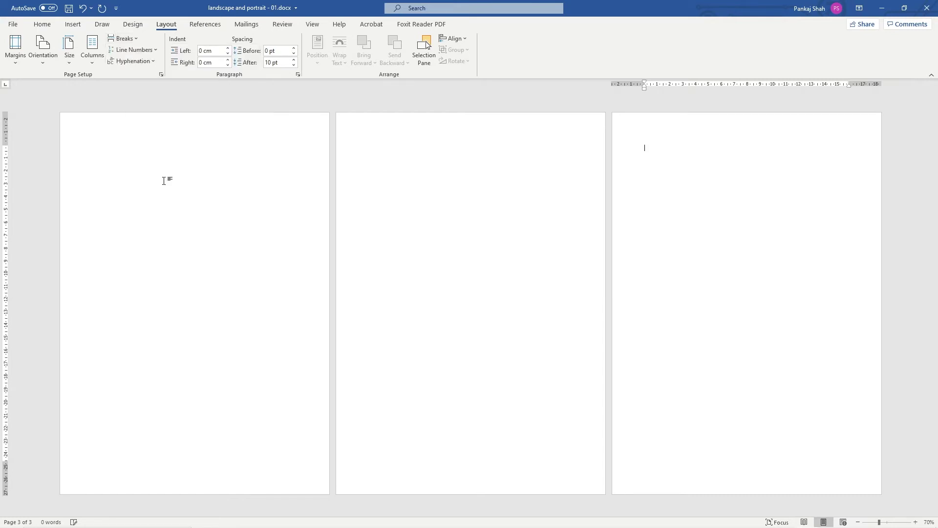
{"action": "left_click", "coordinate": [133, 26]}
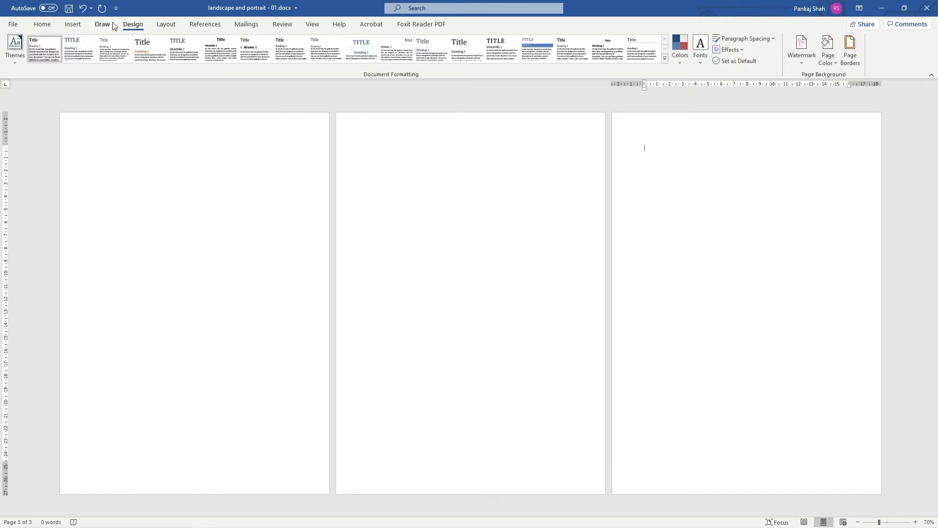
{"action": "left_click", "coordinate": [166, 24]}
{"action": "left_click", "coordinate": [130, 40]}
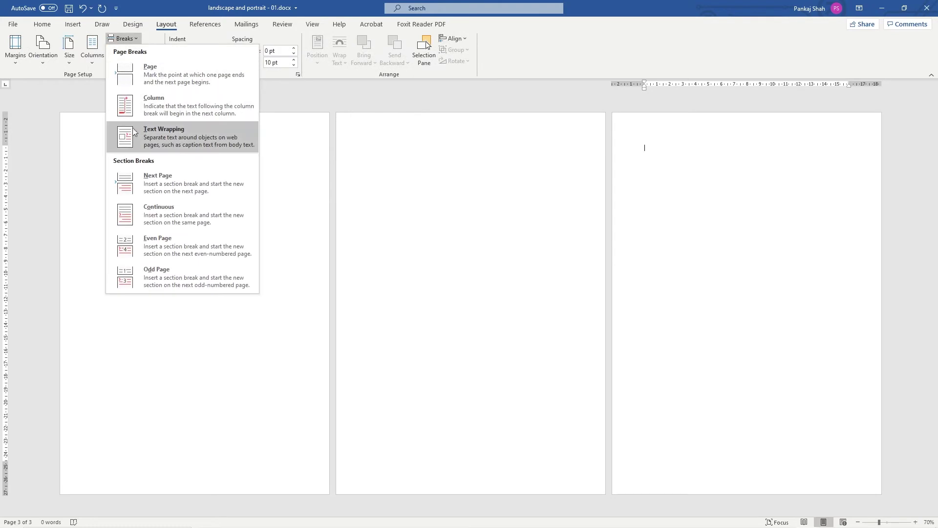
{"action": "left_click", "coordinate": [152, 181]}
{"action": "scroll", "coordinate": [580, 421], "scroll_direction": "down", "scroll_amount": 5}
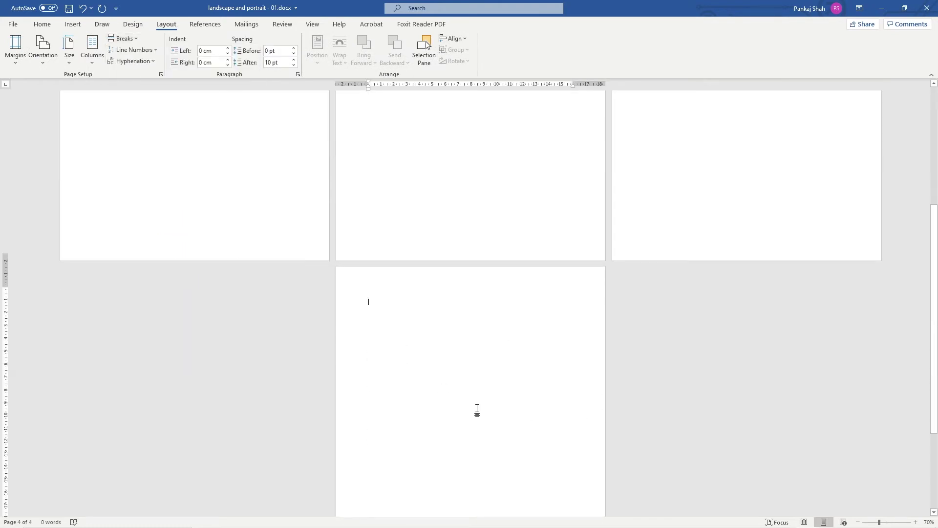
{"action": "scroll", "coordinate": [484, 376], "scroll_direction": "down", "scroll_amount": 4, "text": "ctrl"}
{"action": "scroll", "coordinate": [482, 378], "scroll_direction": "up", "scroll_amount": 1, "text": "ctrl"}
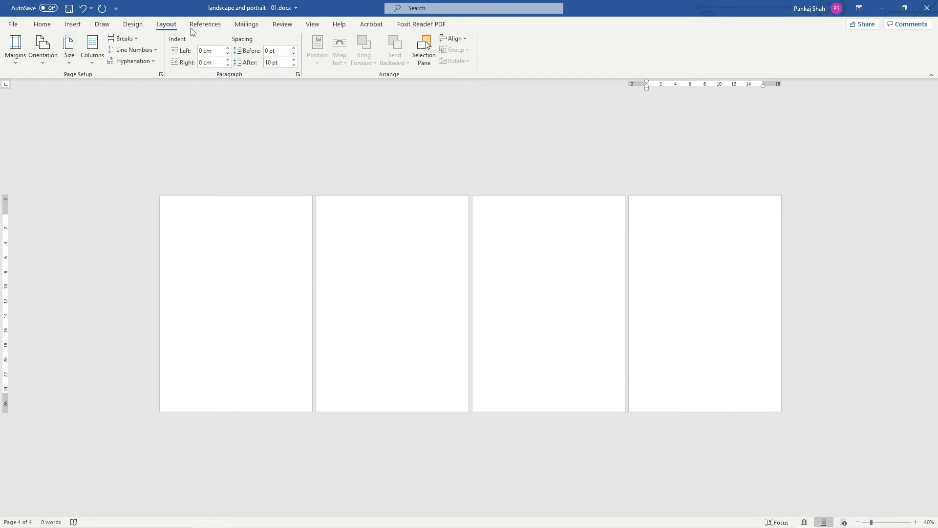
{"action": "left_click", "coordinate": [45, 60]}
Step: Make page 4 landscape, then add a fifth page in a new portrait section
{"action": "left_click", "coordinate": [58, 107]}
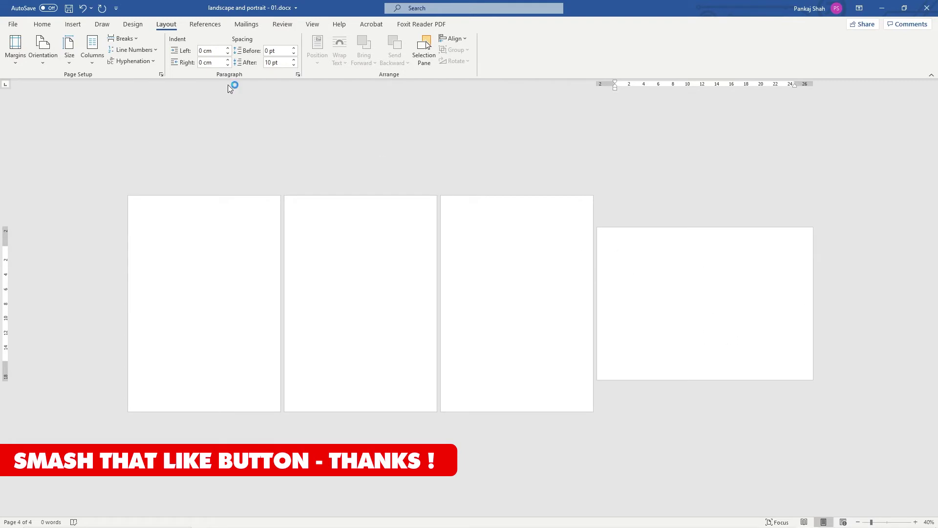
{"action": "left_click", "coordinate": [123, 39]}
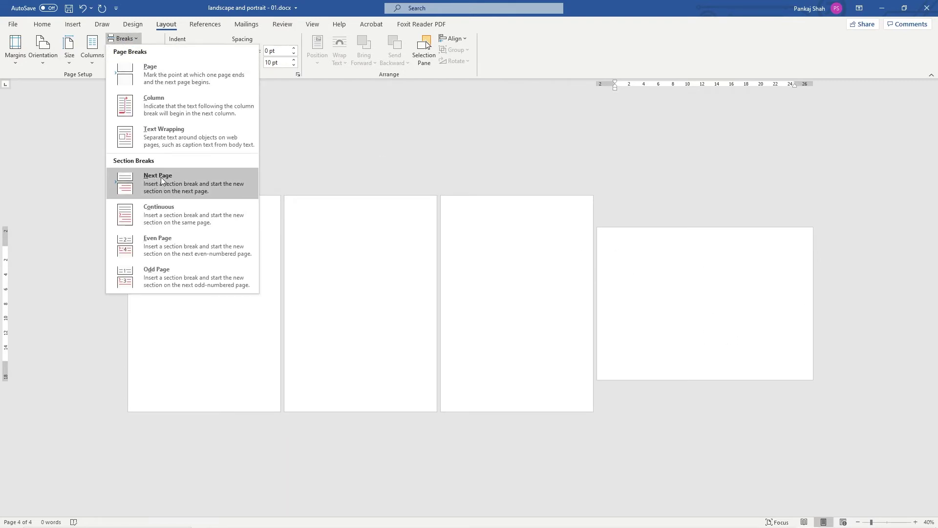
{"action": "left_click", "coordinate": [160, 177]}
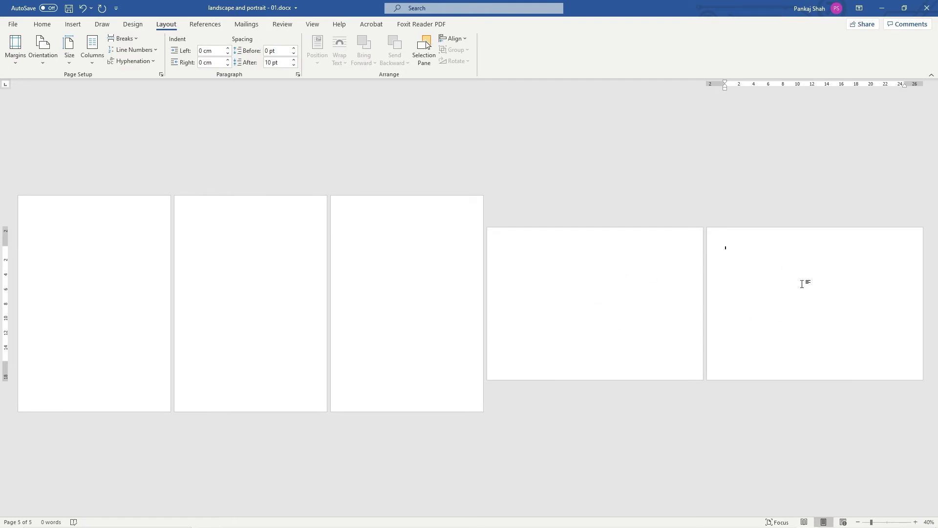
{"action": "left_click", "coordinate": [48, 60]}
{"action": "left_click", "coordinate": [60, 86]}
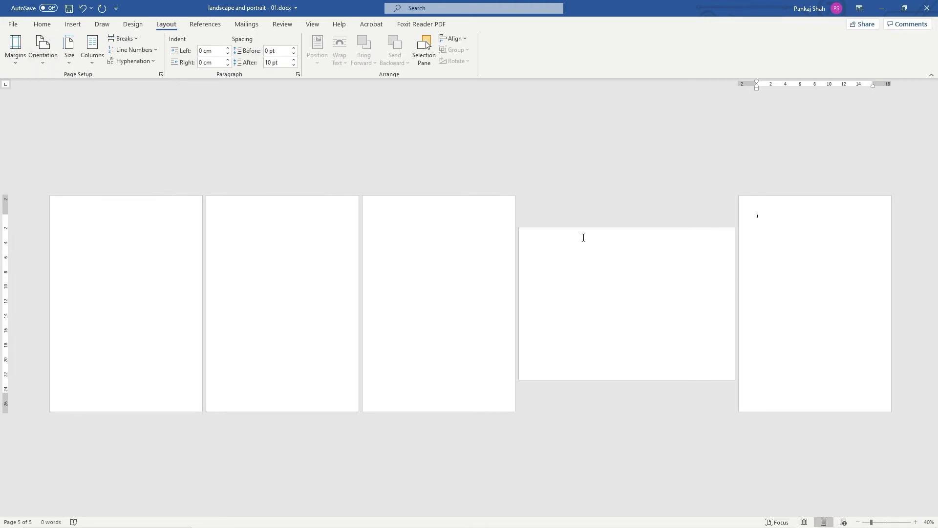
{"action": "left_click", "coordinate": [117, 40]}
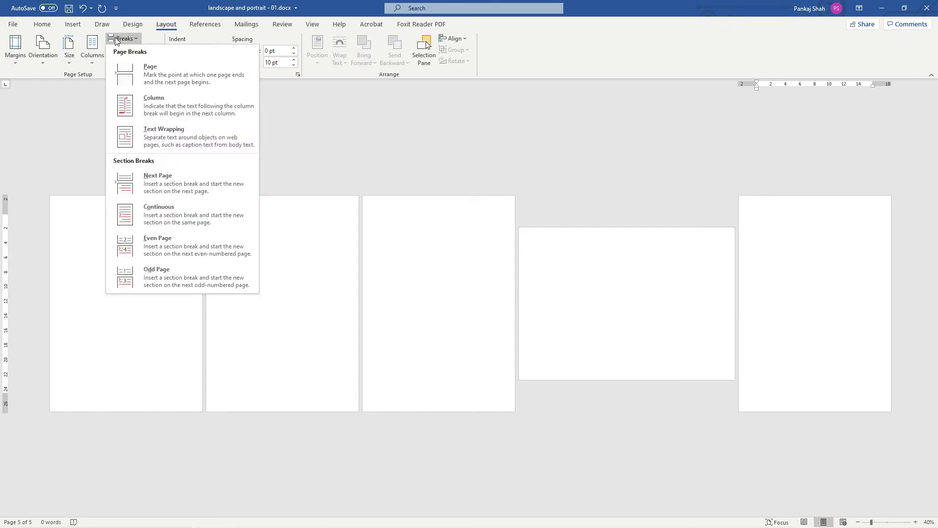
Step: Add Next Page sections for pages 6 through 9, with pages 6–8 landscape
{"action": "left_click", "coordinate": [195, 183]}
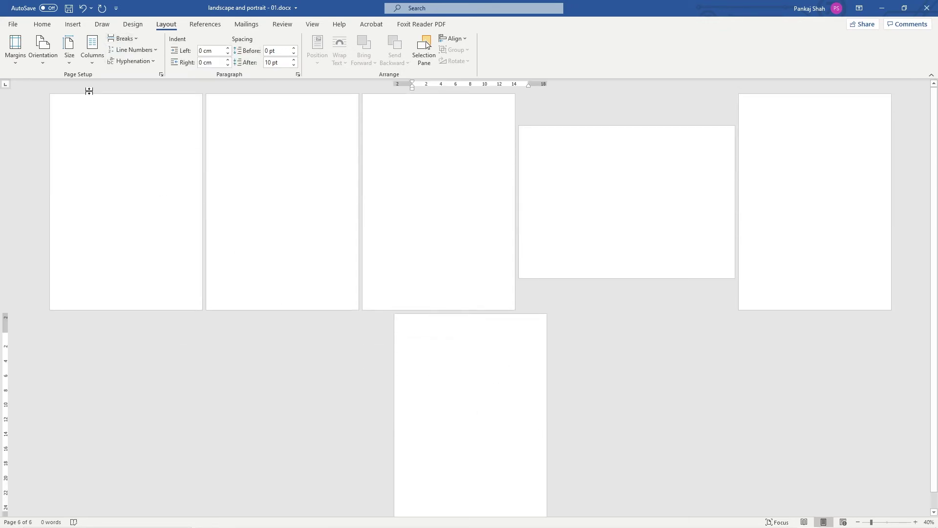
{"action": "left_click", "coordinate": [53, 60]}
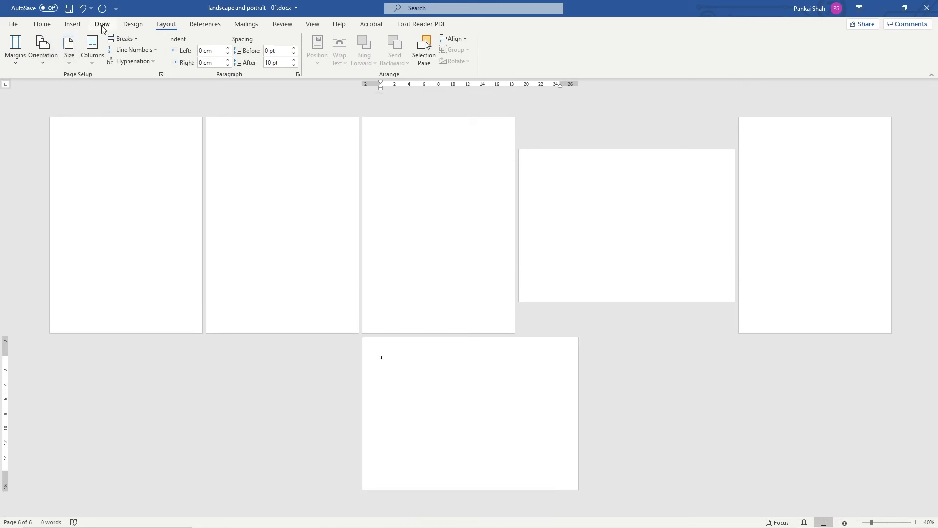
{"action": "left_click", "coordinate": [122, 38]}
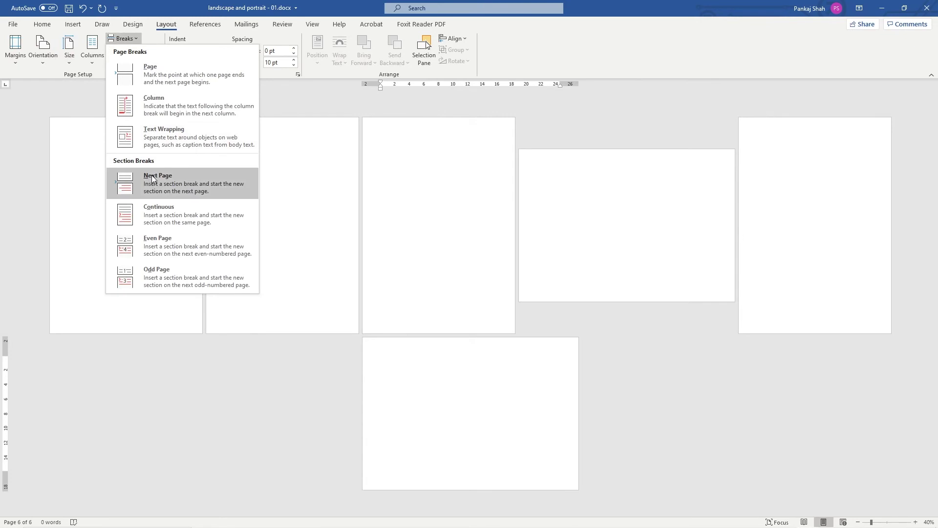
{"action": "left_click", "coordinate": [152, 176]}
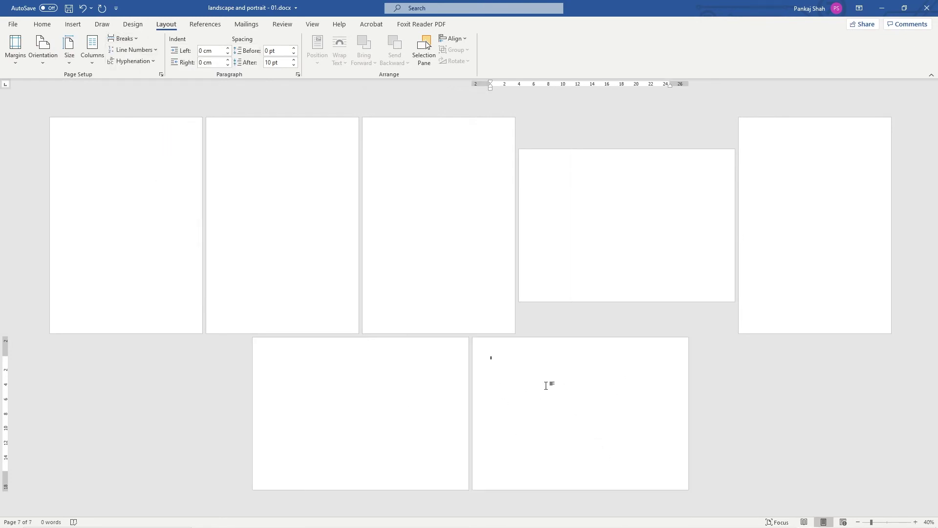
{"action": "left_click", "coordinate": [126, 38]}
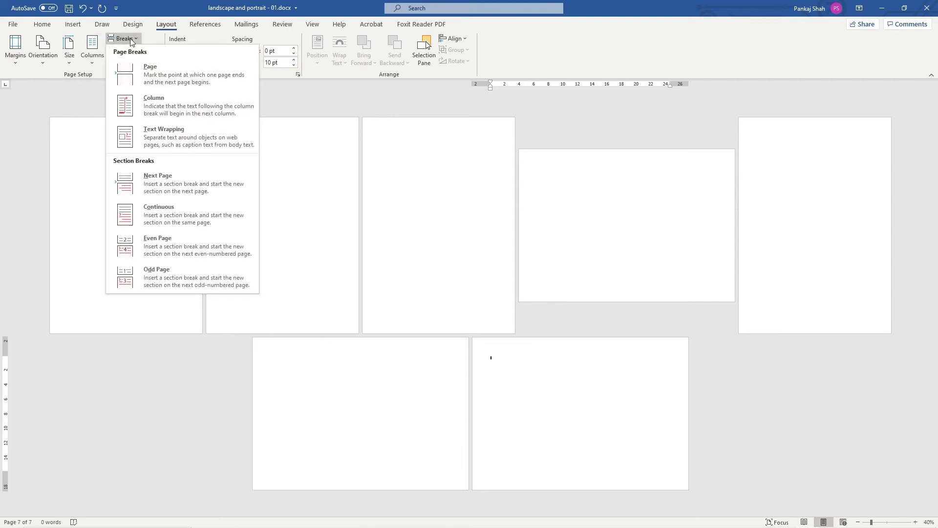
{"action": "left_click", "coordinate": [153, 178]}
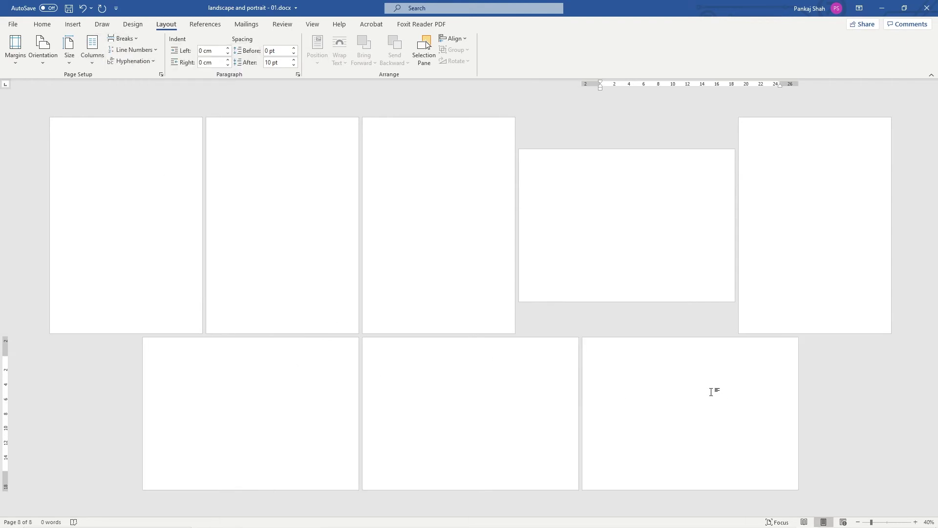
{"action": "left_click", "coordinate": [125, 39]}
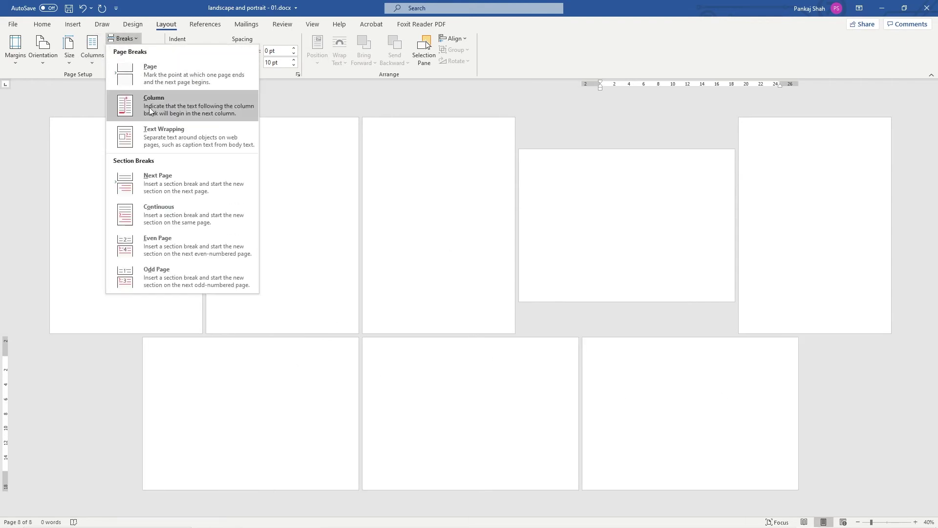
{"action": "left_click", "coordinate": [204, 191]}
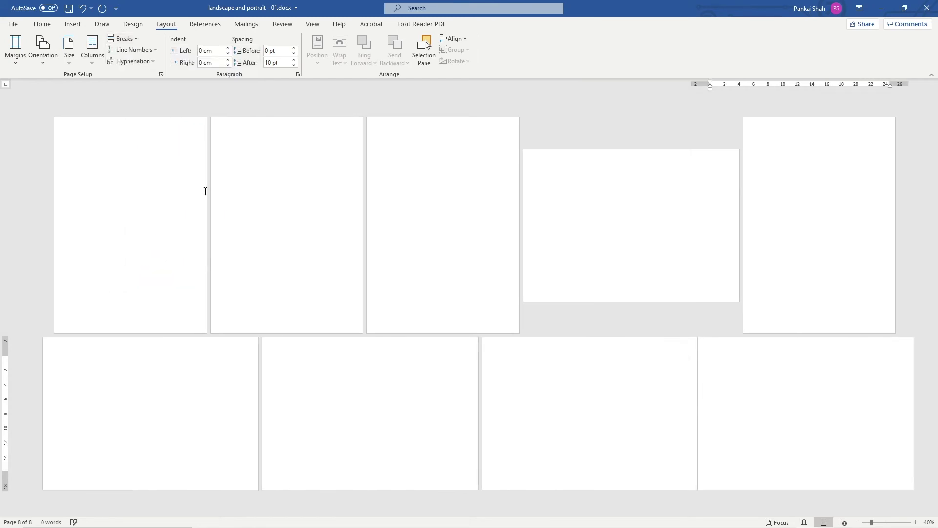
{"action": "left_click", "coordinate": [55, 60]}
Step: Set page 9 to portrait, review all nine pages, and save landscape and portrait - 01.docx
{"action": "left_click", "coordinate": [63, 88]}
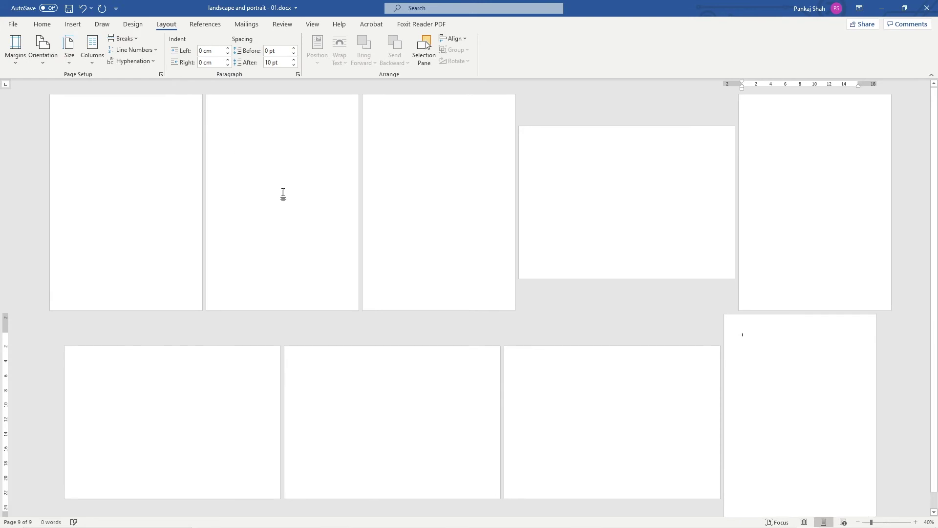
{"action": "scroll", "coordinate": [484, 299], "scroll_direction": "down", "scroll_amount": 1, "text": "ctrl"}
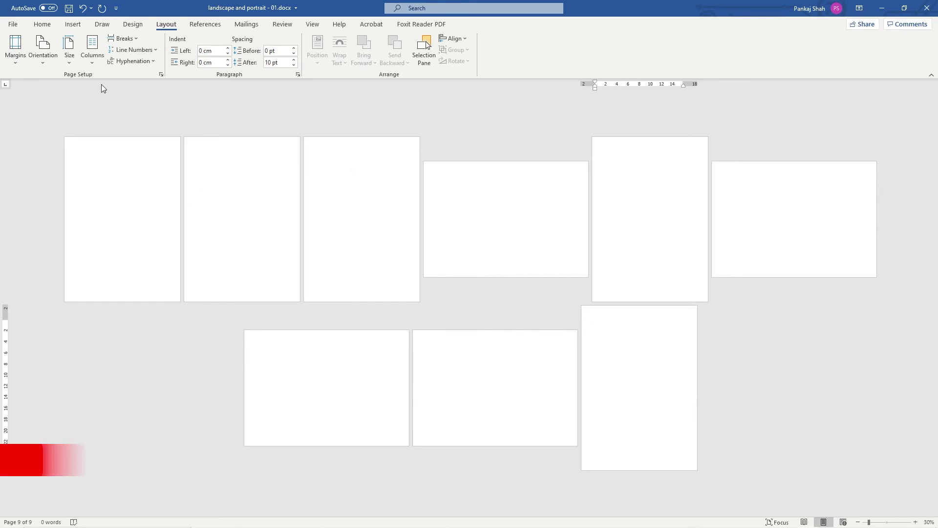
{"action": "left_click", "coordinate": [67, 9]}
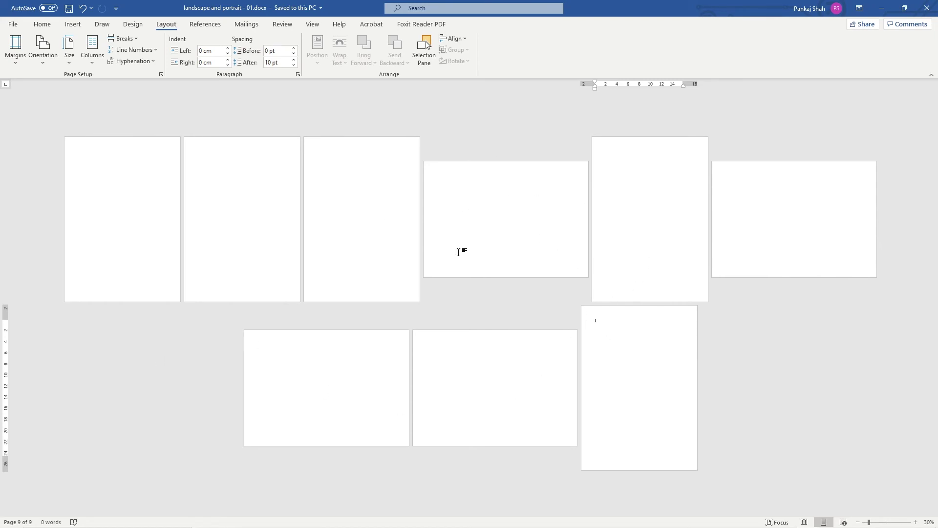
Step: Open DCP - Ecommerce Template - Specification - v1.docx from the tutorial folder in Word
{"action": "left_click", "coordinate": [925, 12]}
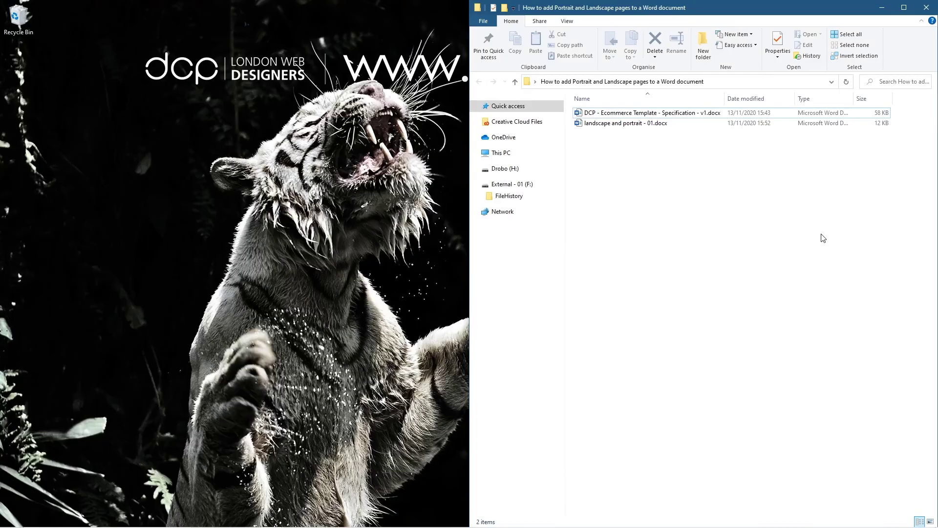
{"action": "double_click", "coordinate": [615, 113]}
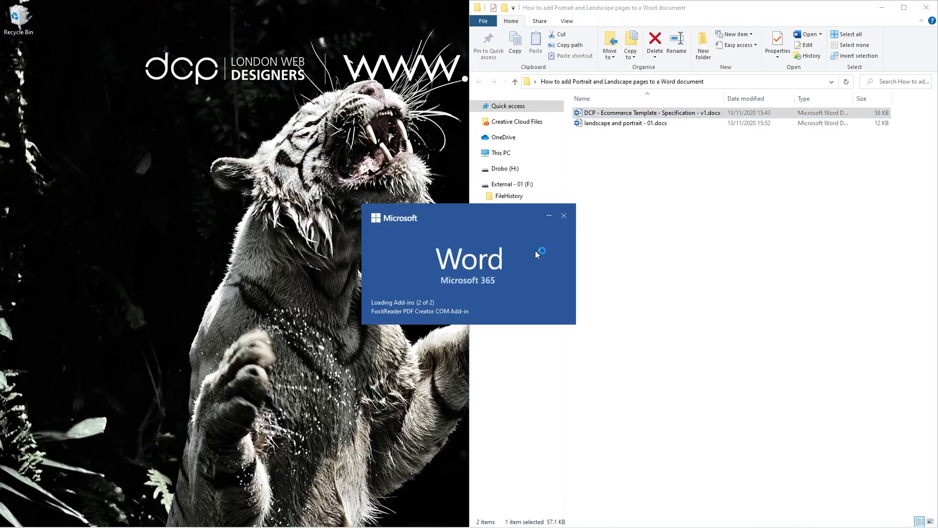